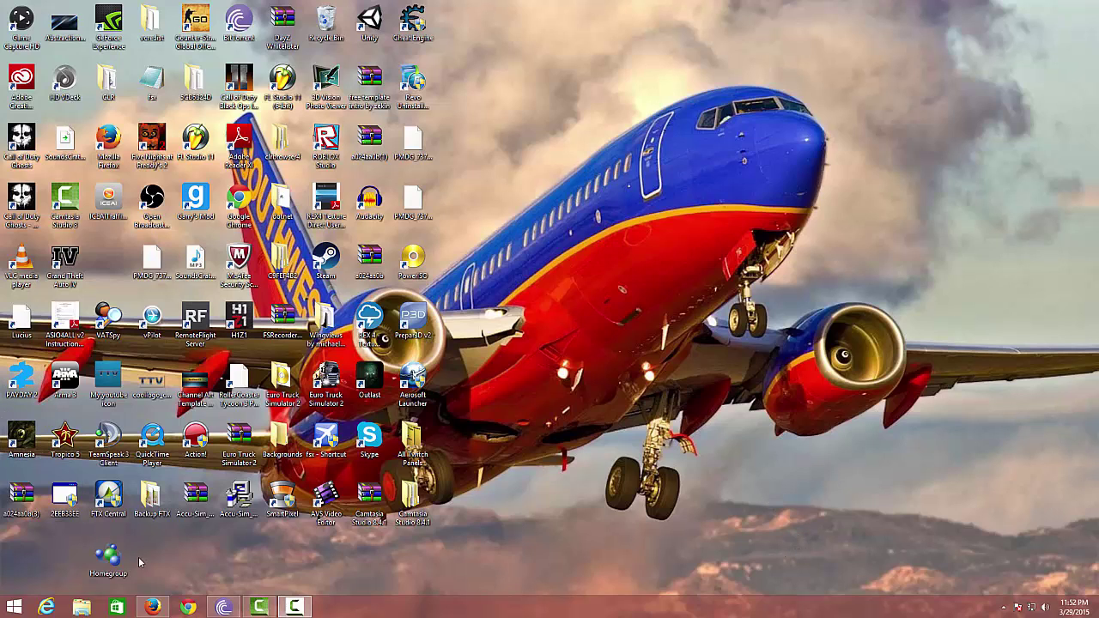
# Step: Move the ICE AI Traffic installer icon onto the empty part of the desktop and back to its original place
pyautogui.moveTo(148, 602)
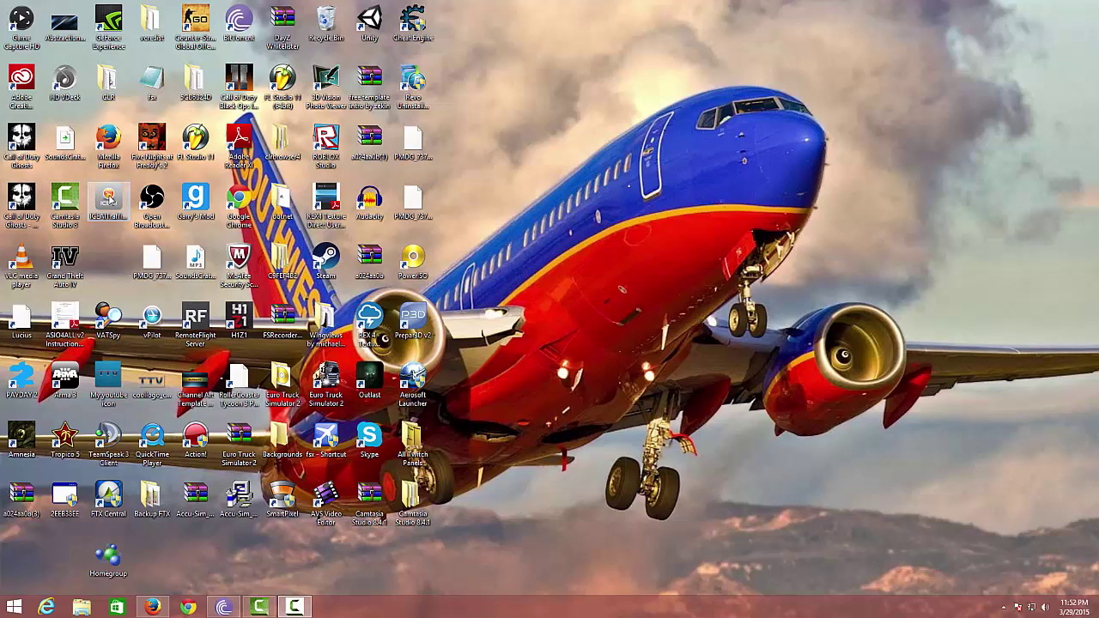
pyautogui.moveTo(108, 210); pyautogui.dragTo(783, 283)
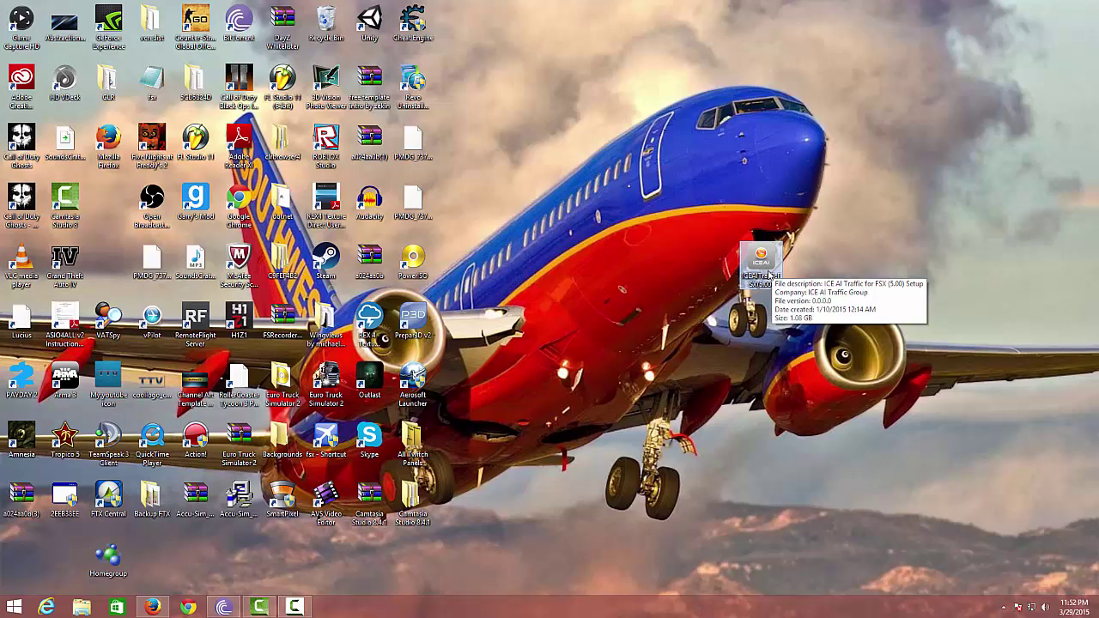
pyautogui.moveTo(765, 275); pyautogui.dragTo(675, 330)
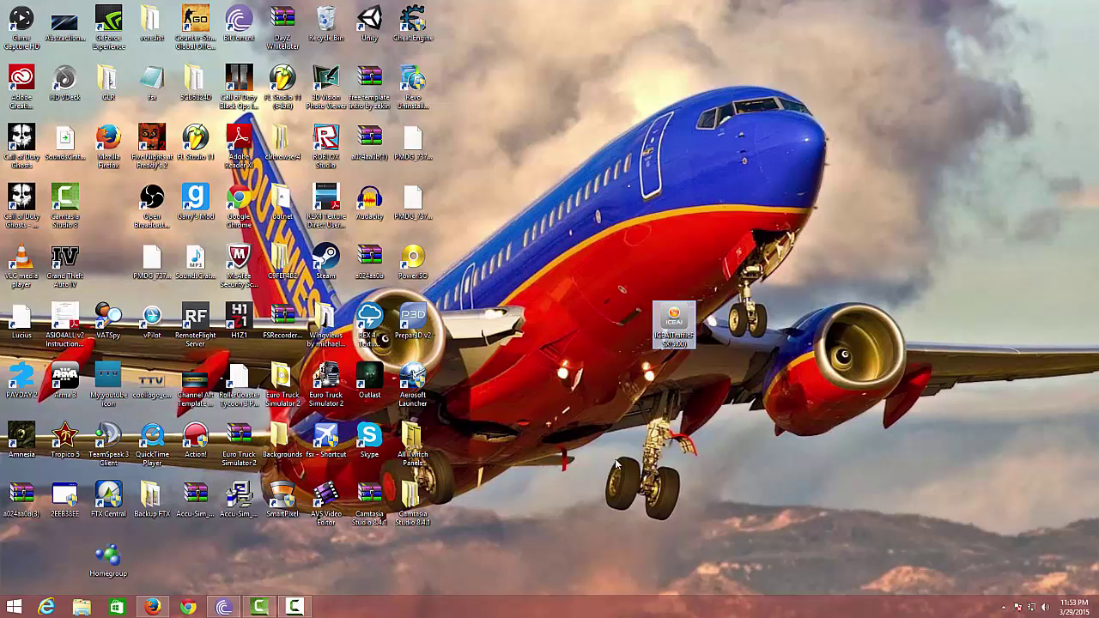
pyautogui.moveTo(681, 323)
pyautogui.moveTo(676, 336); pyautogui.dragTo(109, 215)
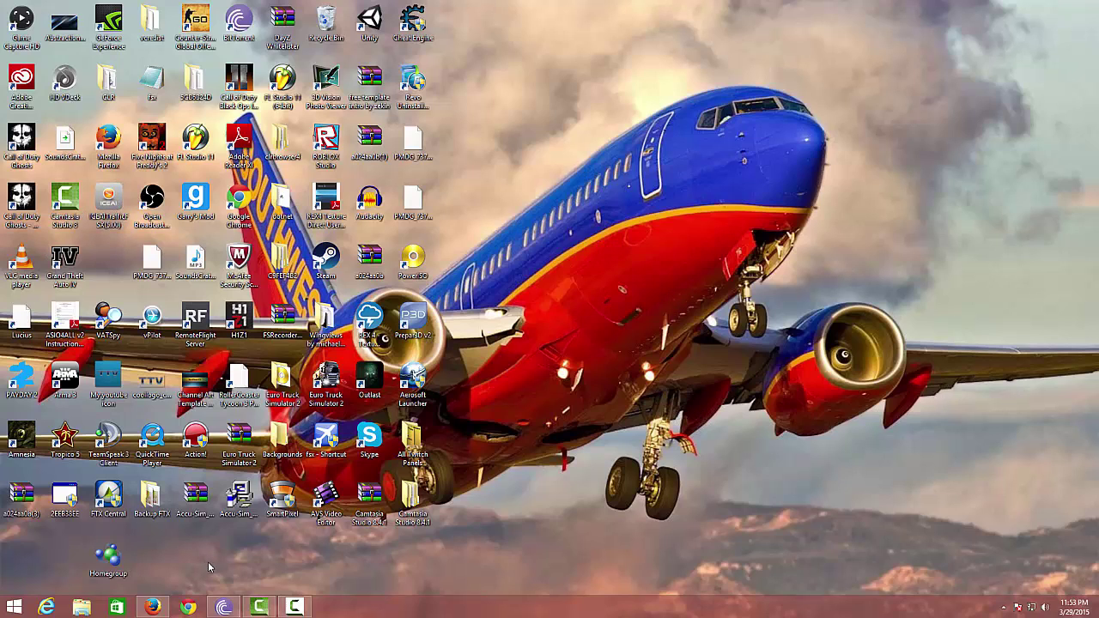
# Step: Switch to Firefox and review the Orbx freeware AI traffic packages for FSX, Prepar3D v1.4 and Prepar3D v2
pyautogui.click(152, 607)
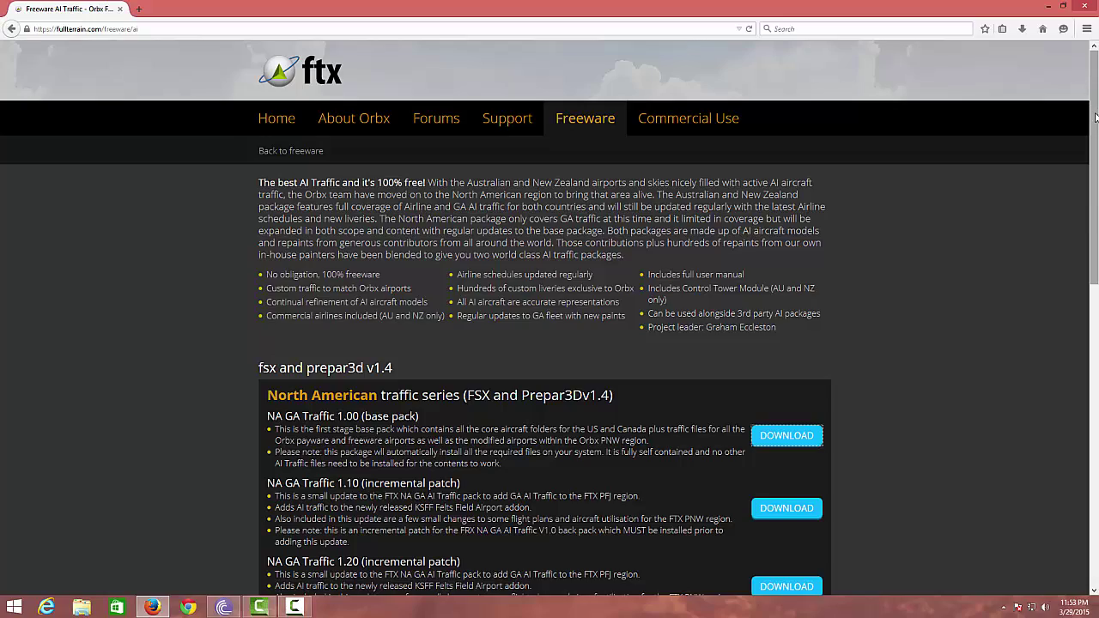
pyautogui.moveTo(1095, 118)
pyautogui.mouseDown()
pyautogui.moveTo(1086, 412)
pyautogui.moveTo(1096, 288)
pyautogui.moveTo(1094, 370)
pyautogui.moveTo(1080, 279)
pyautogui.moveTo(1095, 337)
pyautogui.moveTo(1094, 419)
pyautogui.moveTo(1084, 114)
pyautogui.mouseUp()
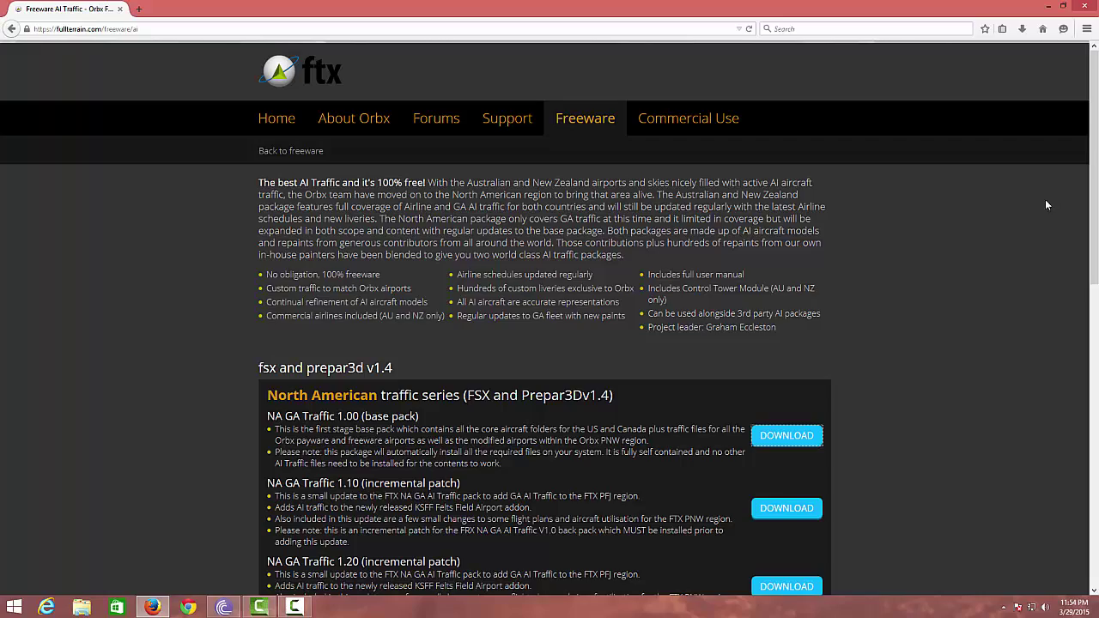
pyautogui.scroll(-4, 1087, 237)
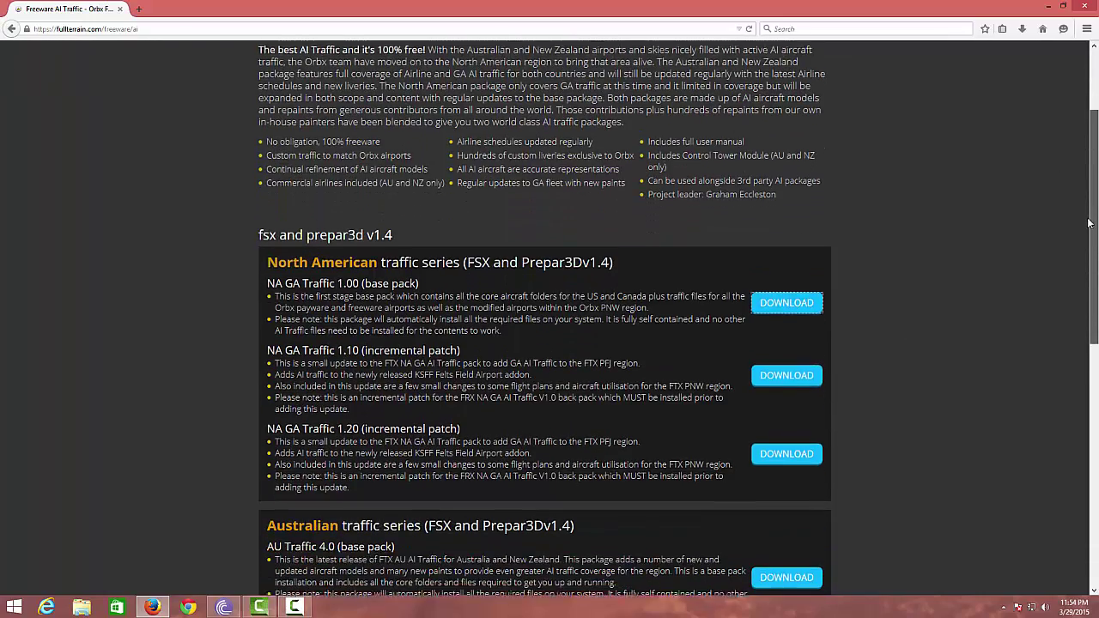
pyautogui.moveTo(1087, 237); pyautogui.dragTo(1078, 438)
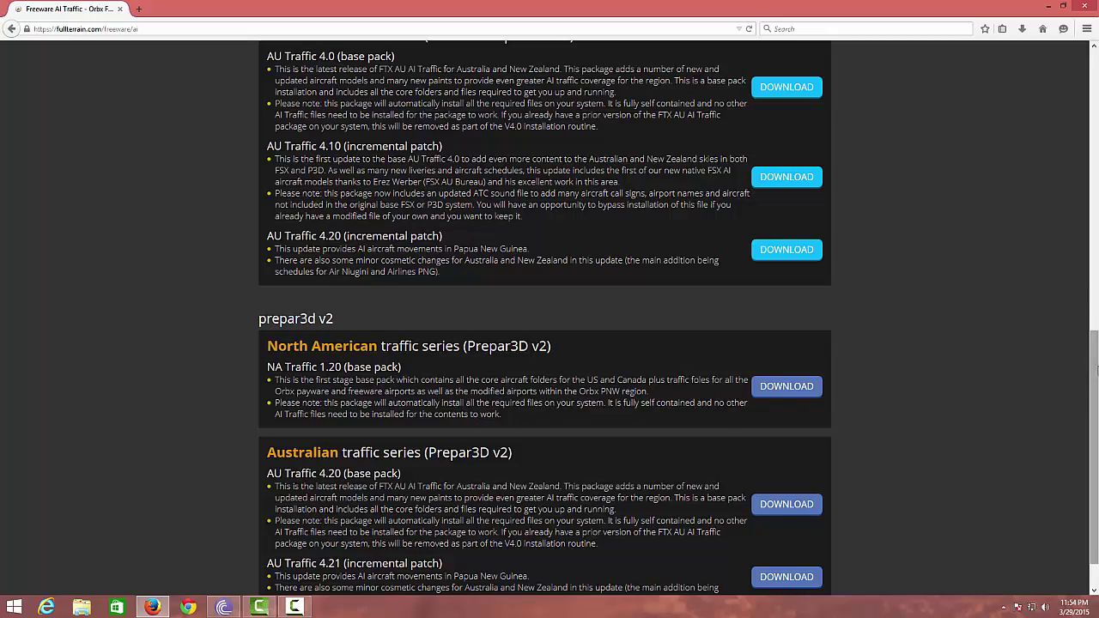
pyautogui.moveTo(1096, 369); pyautogui.dragTo(1097, 416)
pyautogui.scroll(1, 1095, 403)
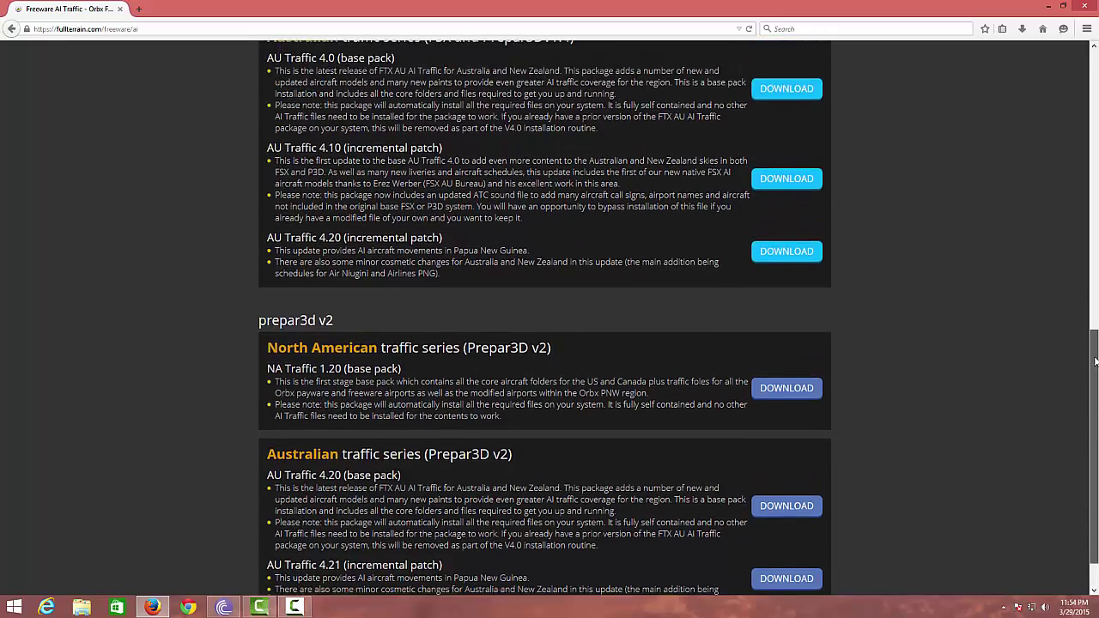
pyautogui.scroll(1, 1092, 395)
pyautogui.scroll(-3, 1085, 388)
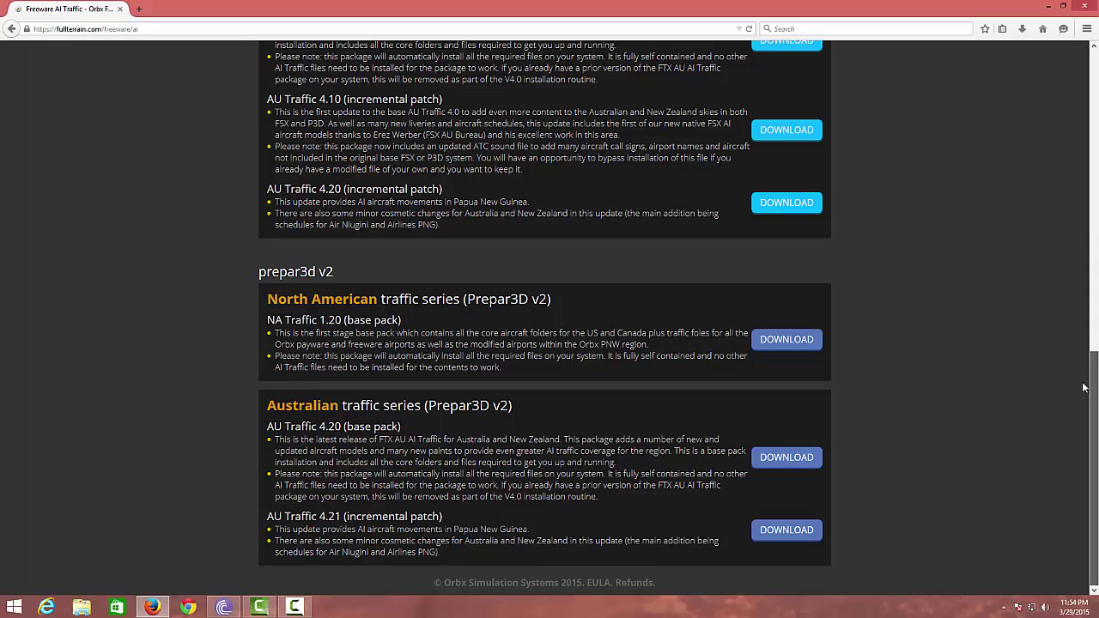
pyautogui.scroll(15, 1084, 388)
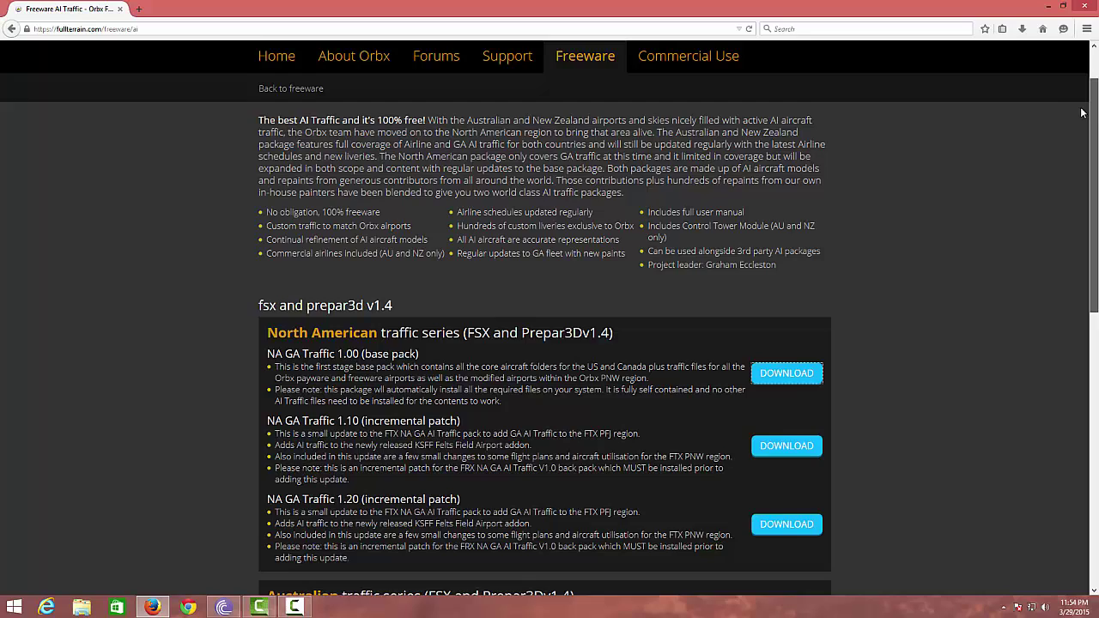
# Step: Download the NA GA Traffic 1.00 base pack for FSX and Prepar3D v1.4, saving the zip file
pyautogui.scroll(-3, 1083, 388)
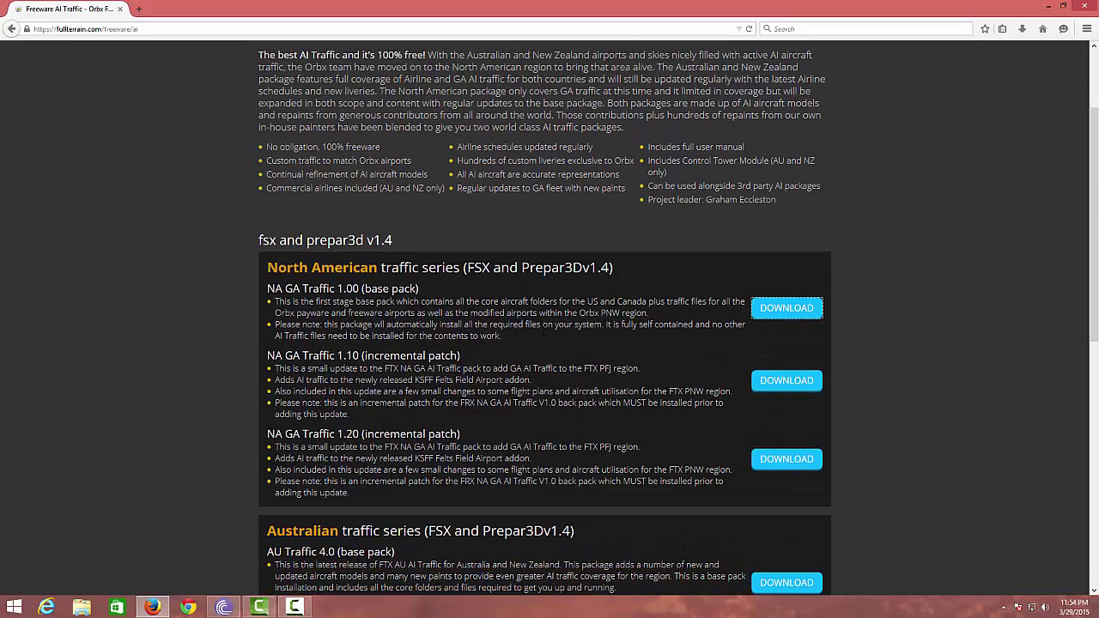
pyautogui.click(773, 314)
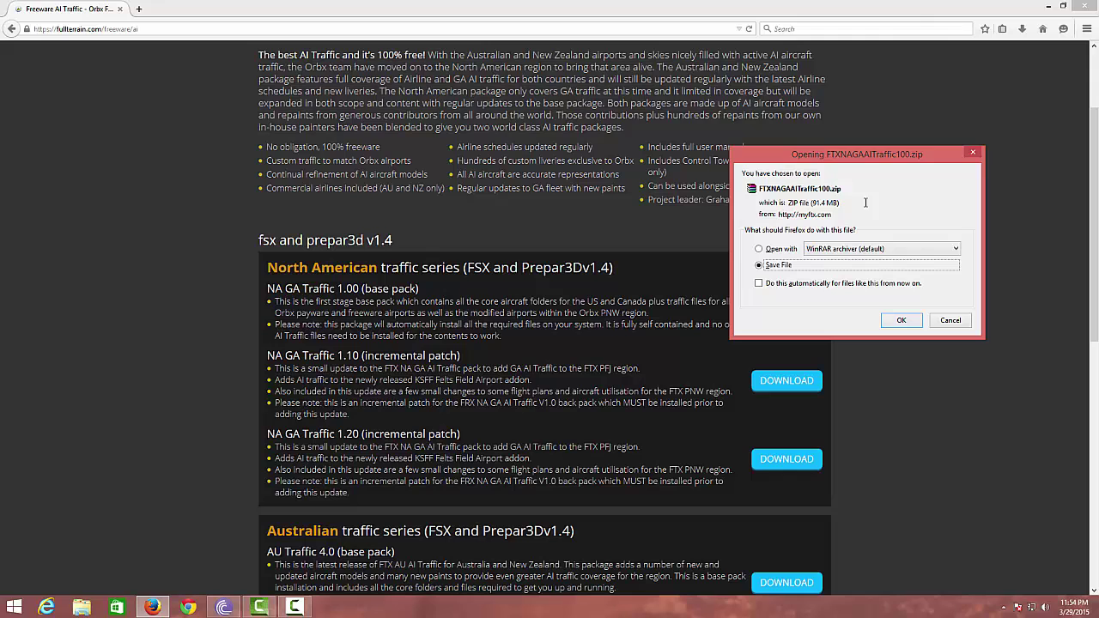
pyautogui.moveTo(865, 155); pyautogui.dragTo(665, 148)
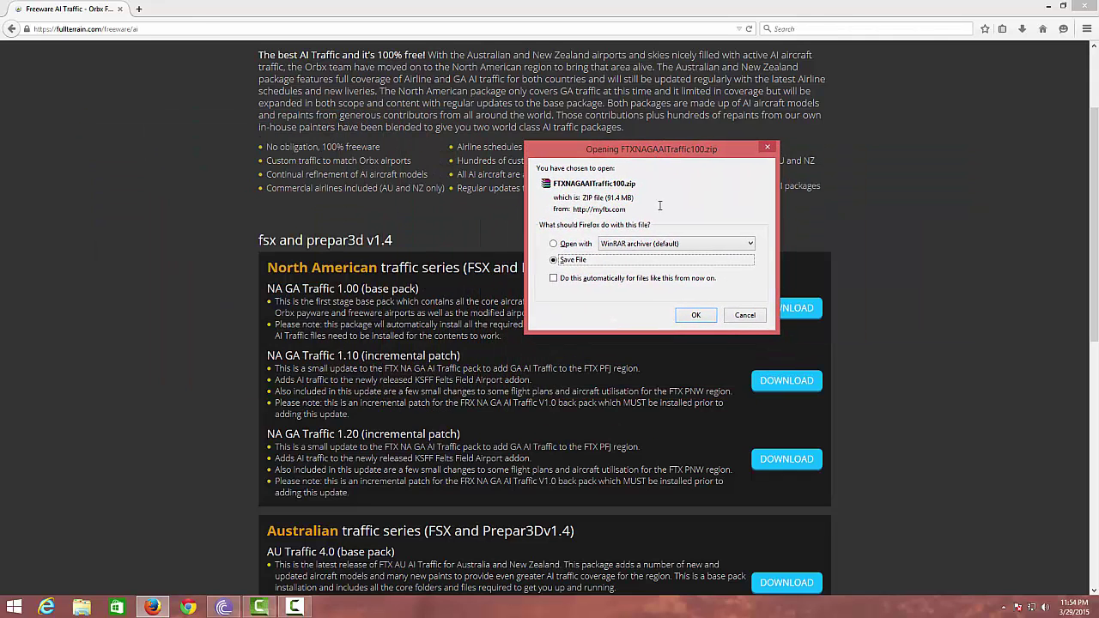
pyautogui.click(696, 315)
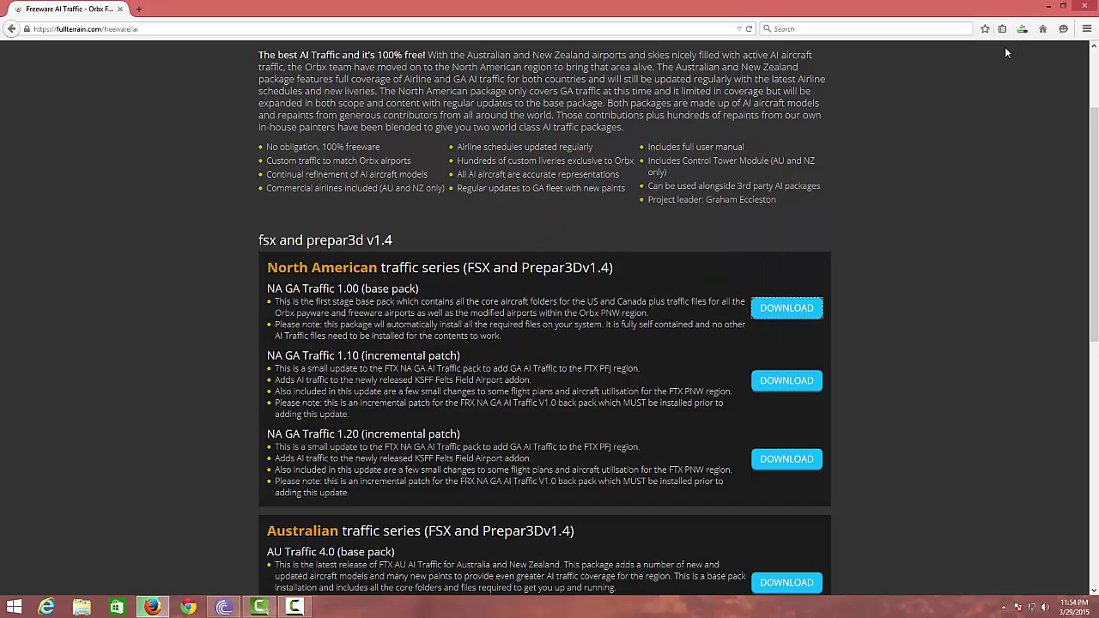
# Step: Open the downloaded FTXNAGAAITraffic100.zip in WinRAR over the desktop, dismissing the licence reminder and minimizing the browser
pyautogui.click(1021, 29)
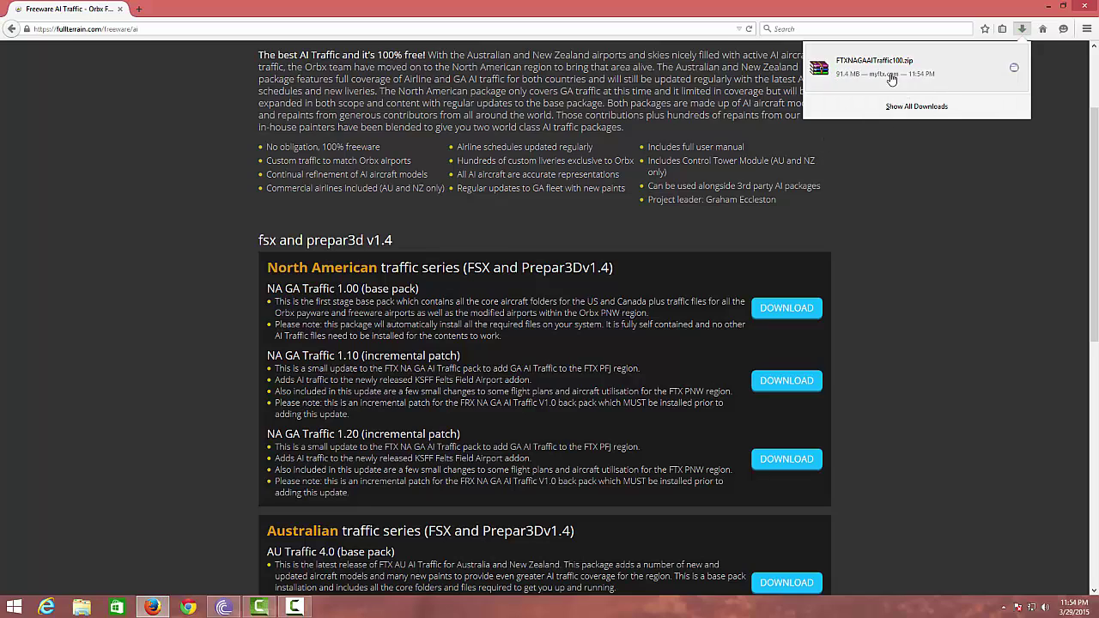
pyautogui.click(891, 79)
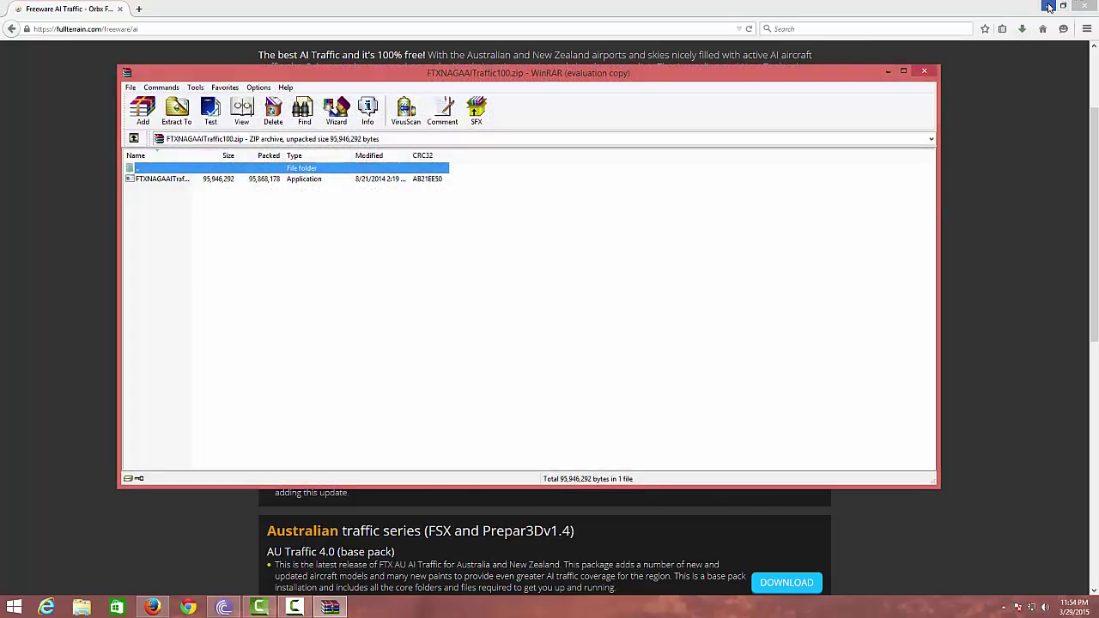
pyautogui.click(1048, 6)
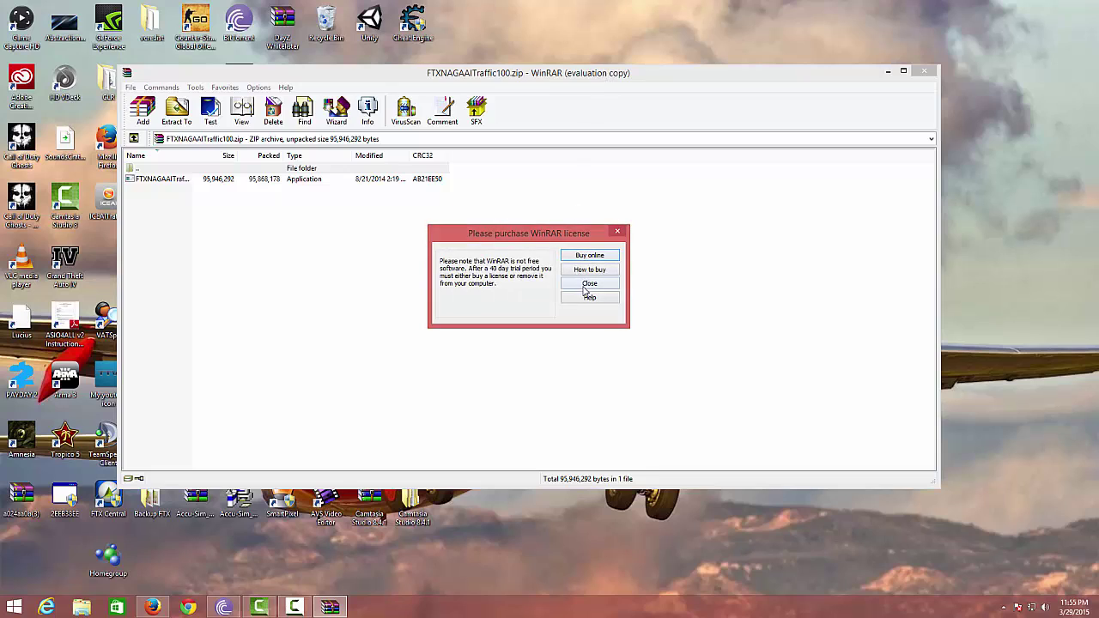
pyautogui.click(585, 286)
pyautogui.moveTo(569, 76); pyautogui.dragTo(764, 232)
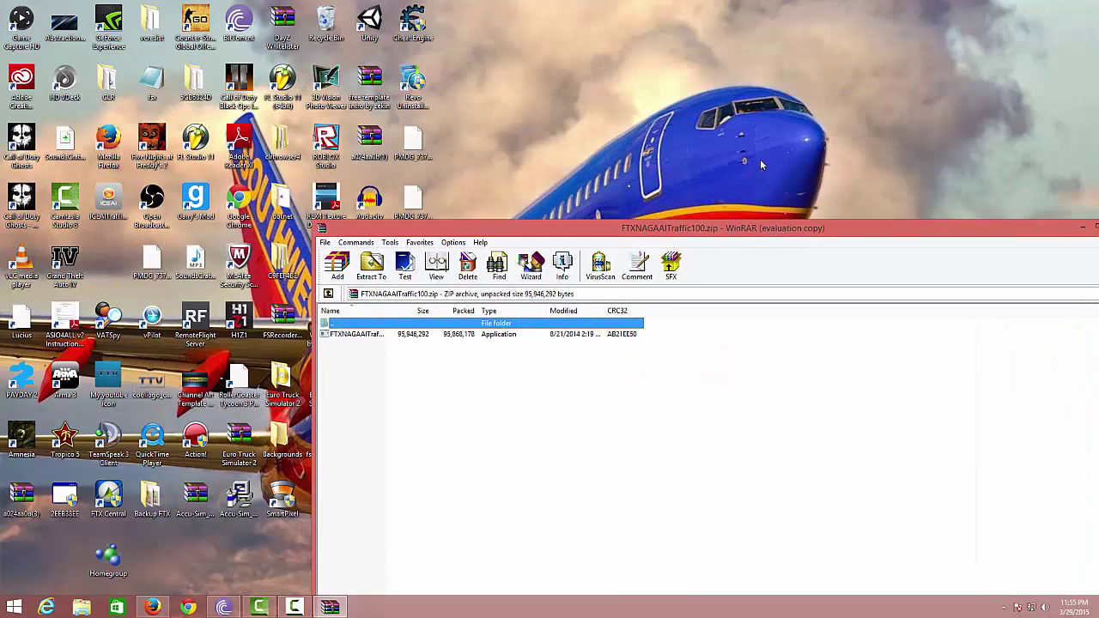
pyautogui.moveTo(759, 165); pyautogui.dragTo(645, 34)
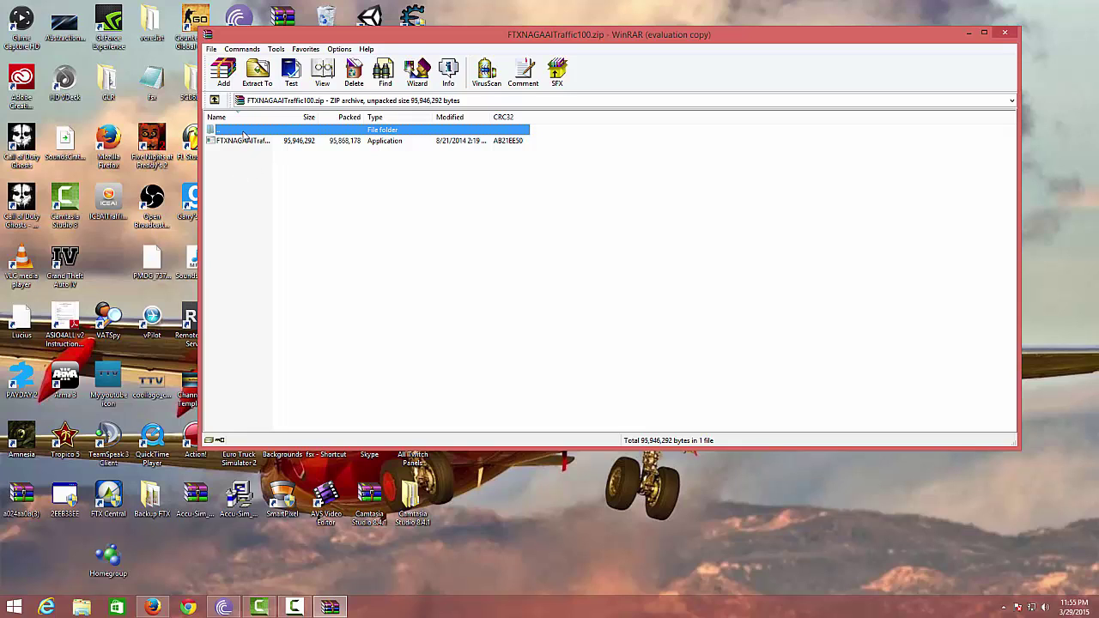
# Step: Browse in File Explorer to the Microsoft Flight Simulator X folder under Program Files (x86), Microsoft Games on drive C
pyautogui.click(93, 606)
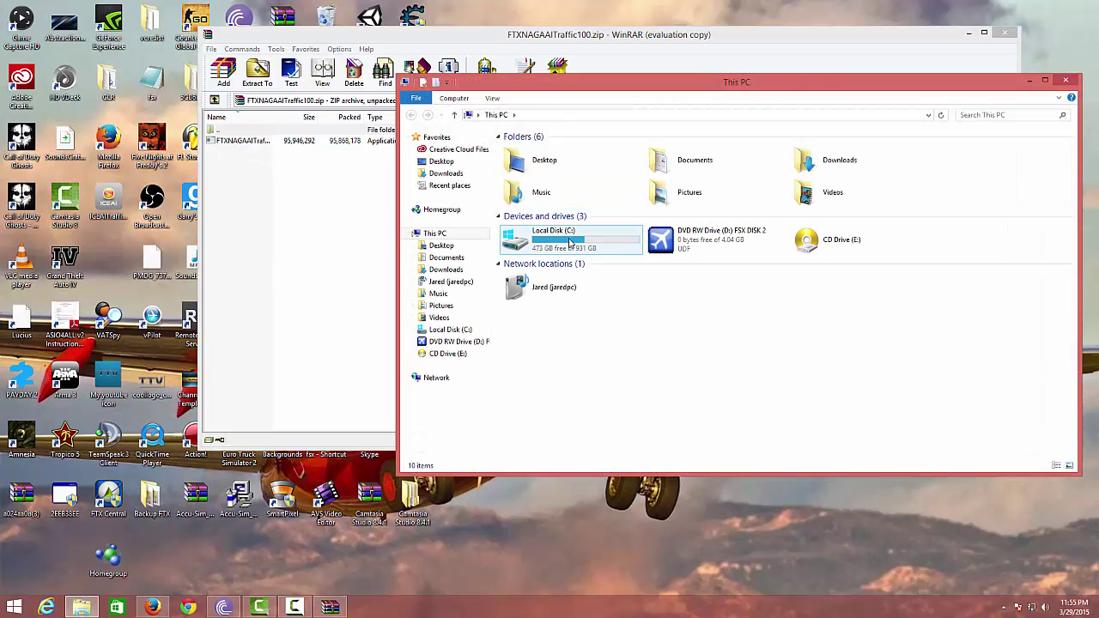
pyautogui.doubleClick(570, 243)
pyautogui.click(783, 163)
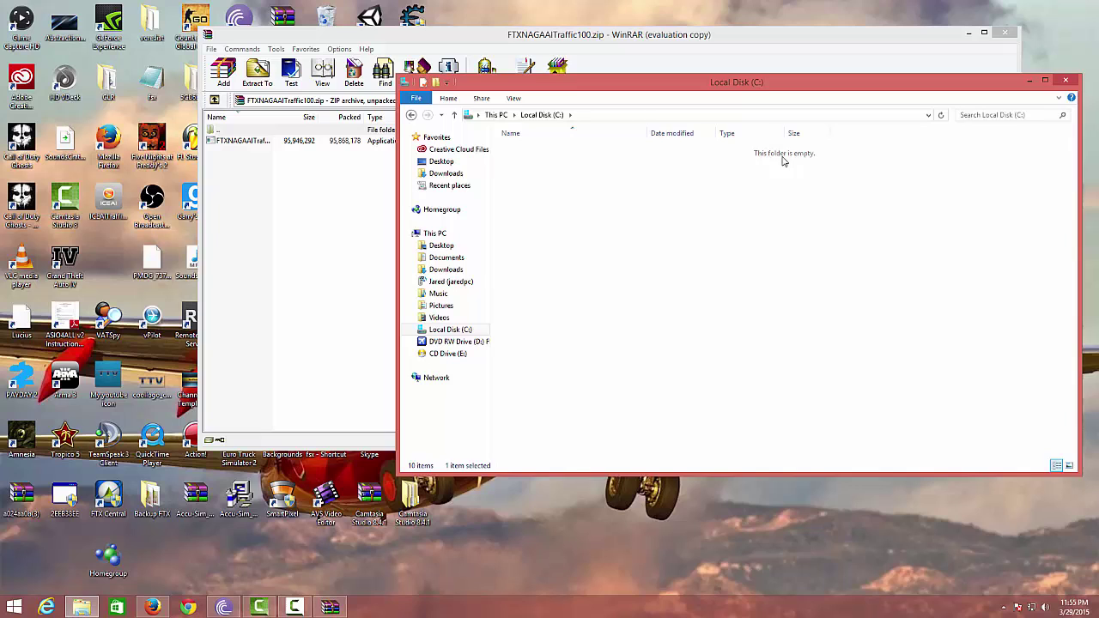
pyautogui.scroll(-3, 584, 377)
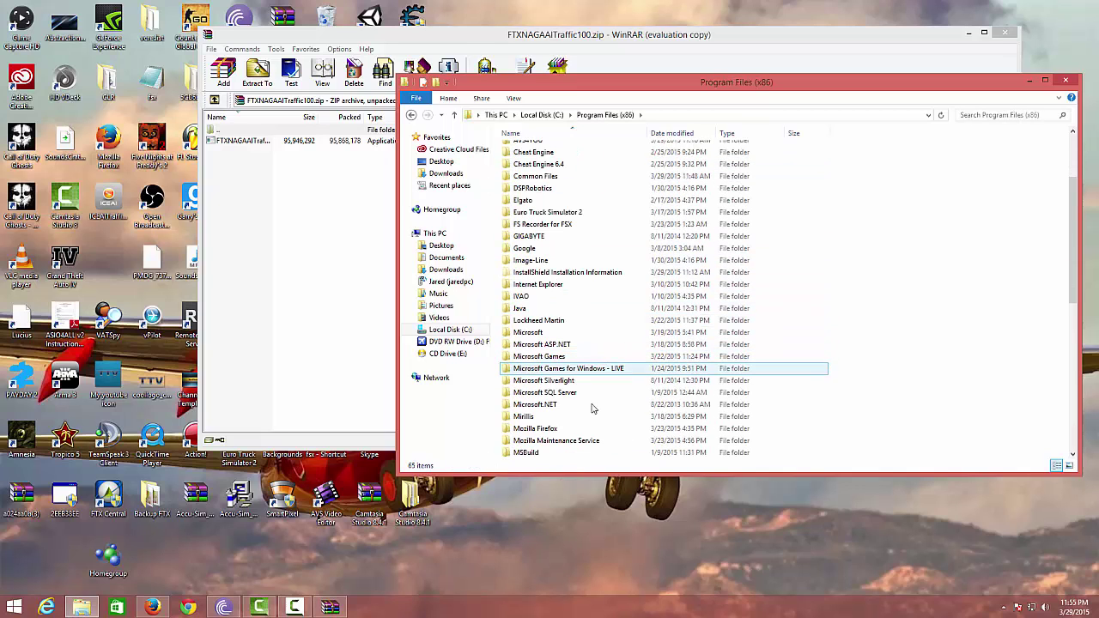
pyautogui.click(550, 356)
pyautogui.click(550, 356)
pyautogui.moveTo(544, 357); pyautogui.dragTo(595, 361)
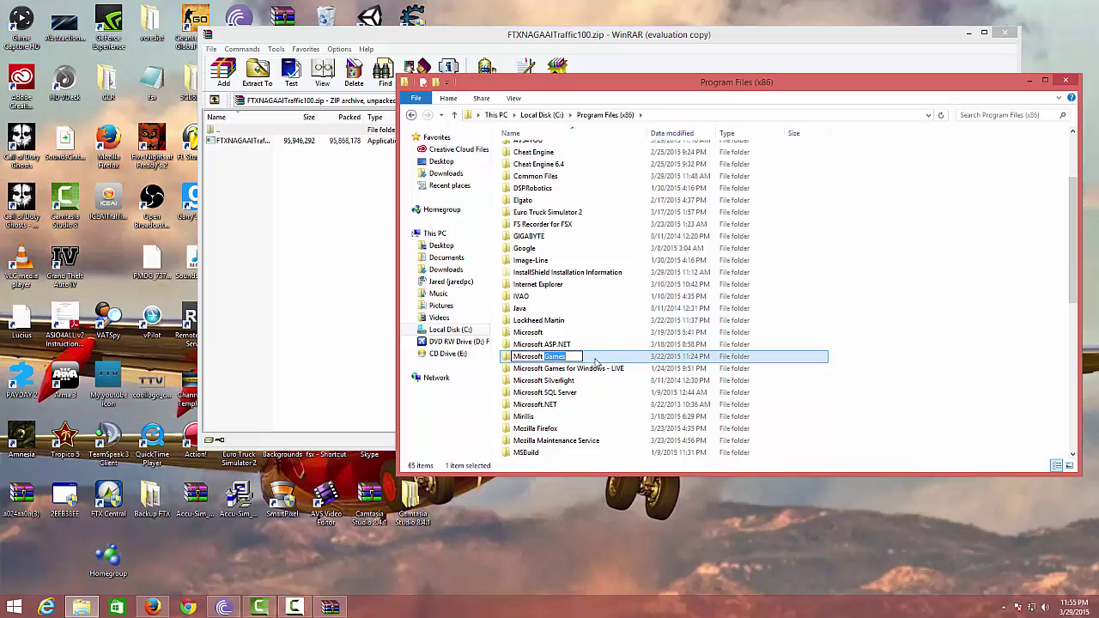
pyautogui.doubleClick(596, 356)
pyautogui.doubleClick(563, 150)
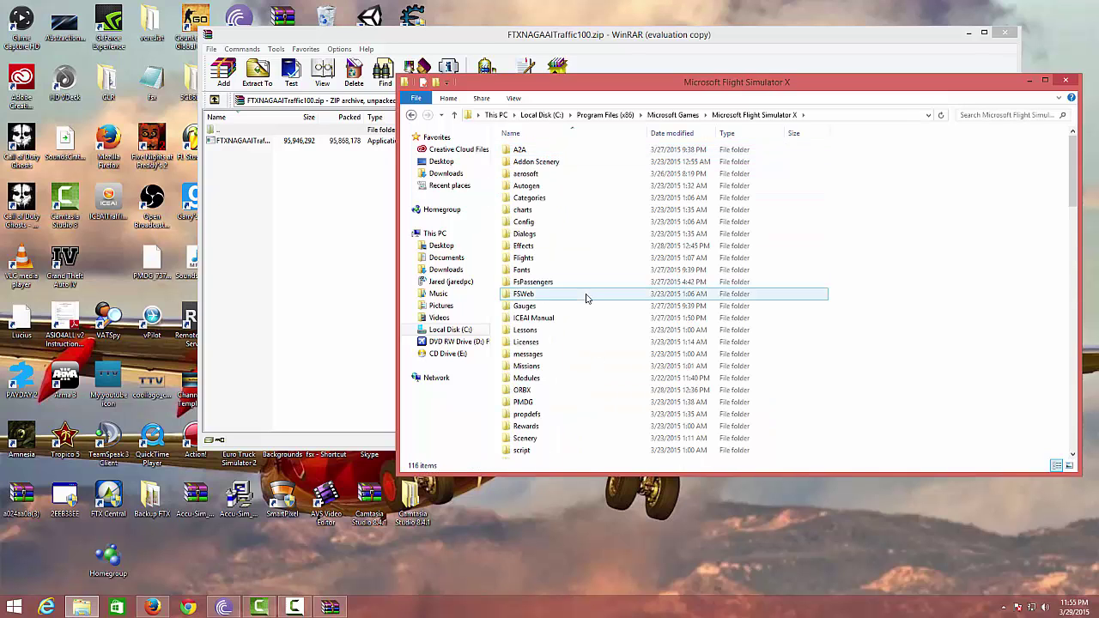
# Step: Open the Airplanes folder inside SimObjects in the Flight Simulator X directory
pyautogui.scroll(-5, 587, 300)
pyautogui.scroll(3, 569, 407)
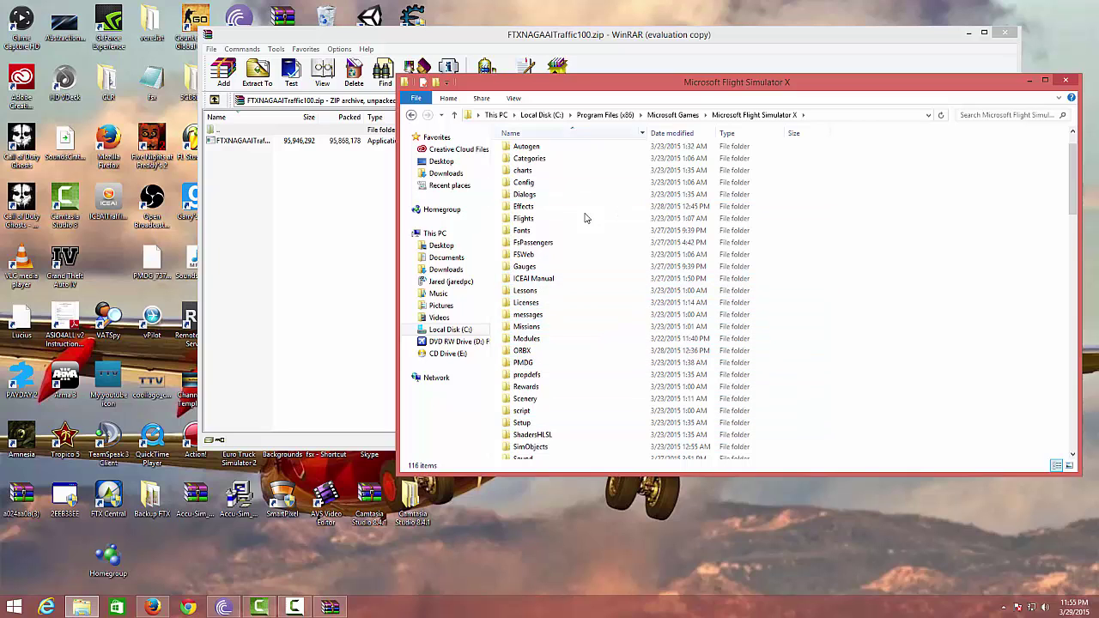
pyautogui.scroll(-4, 563, 335)
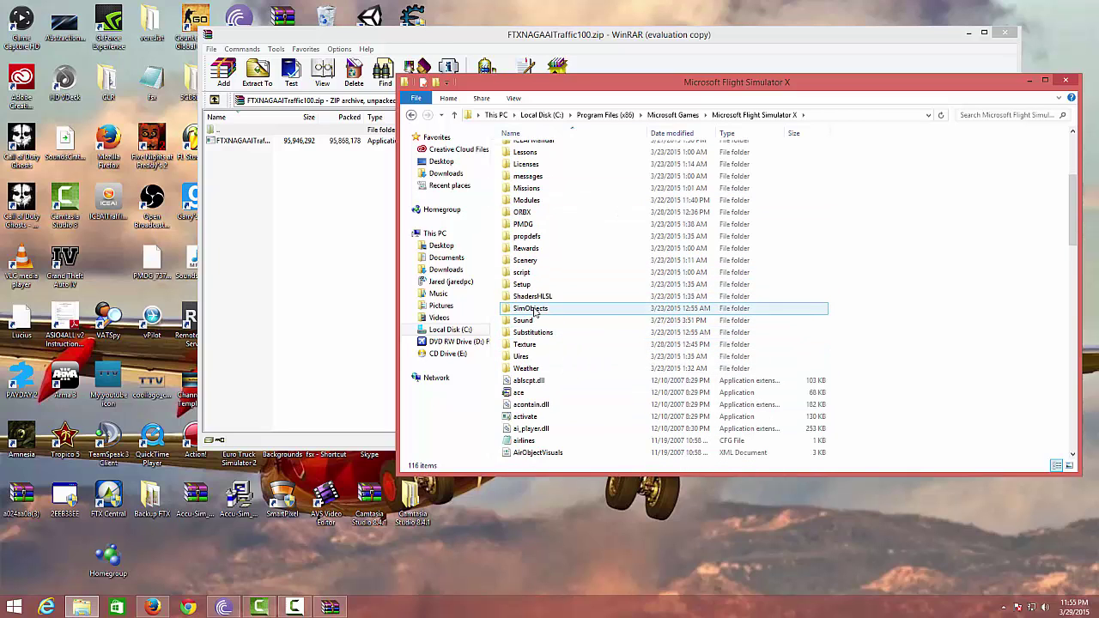
pyautogui.click(534, 312)
pyautogui.doubleClick(534, 313)
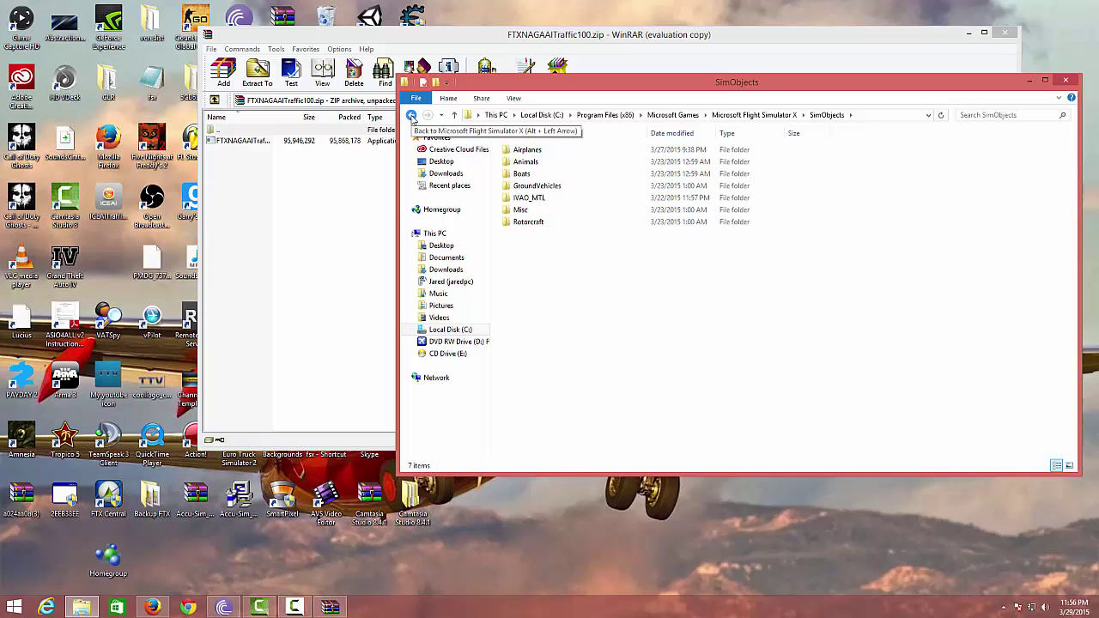
pyautogui.doubleClick(549, 151)
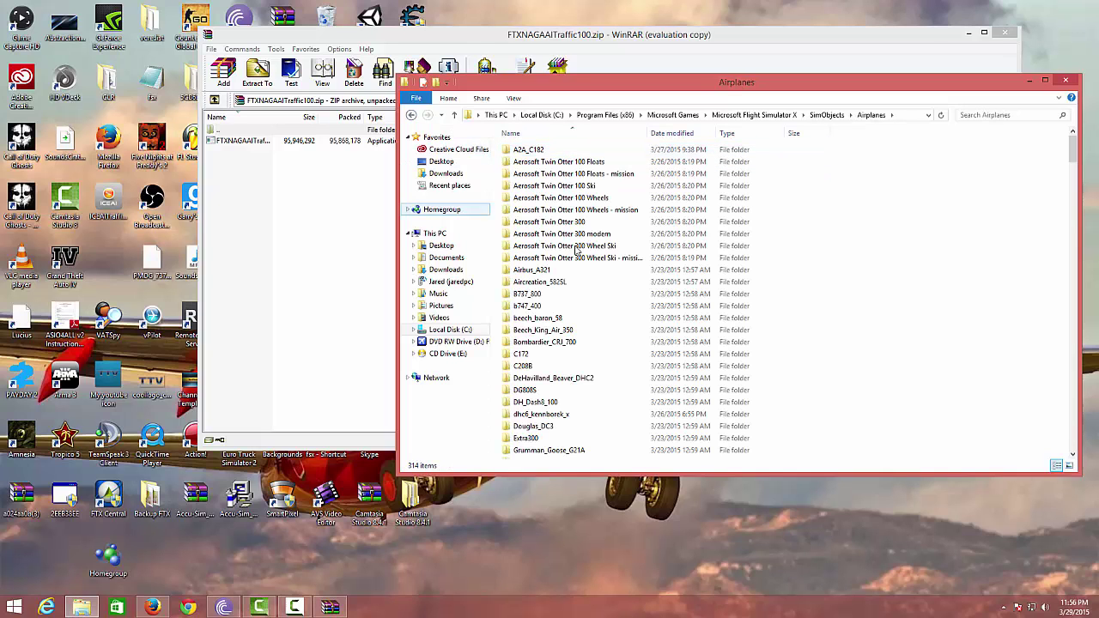
# Step: Look through the Airplanes folder for the installed ICEAI aircraft, down to the end of the list
pyautogui.scroll(-3, 621, 248)
pyautogui.scroll(-6, 621, 257)
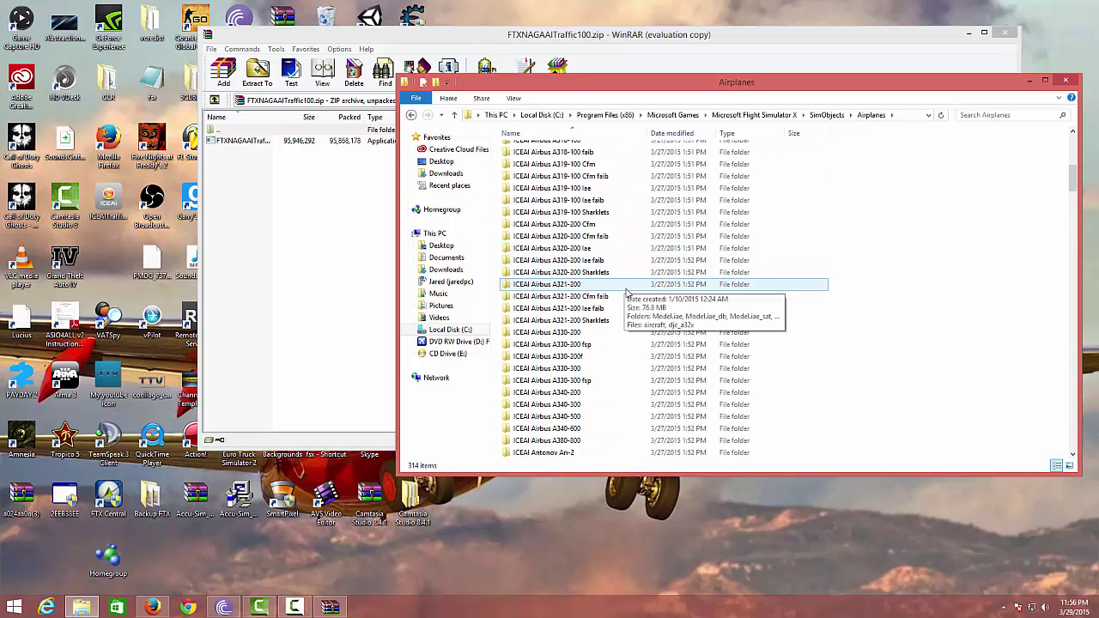
pyautogui.scroll(3, 601, 266)
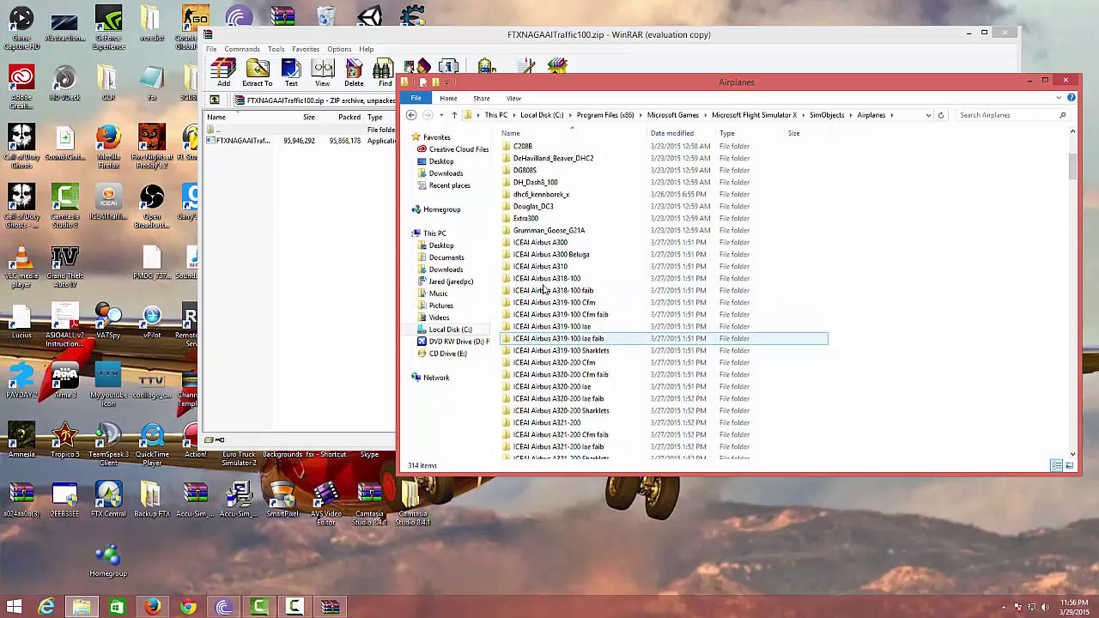
pyautogui.click(652, 232)
pyautogui.moveTo(1072, 171); pyautogui.dragTo(1072, 176)
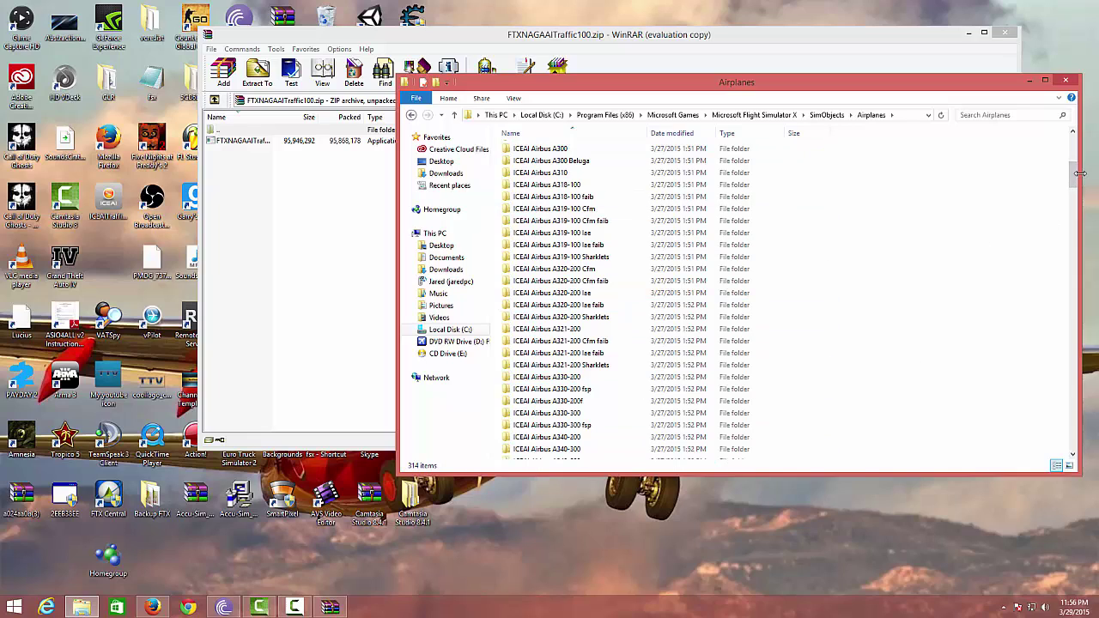
pyautogui.moveTo(1073, 175); pyautogui.dragTo(1065, 440)
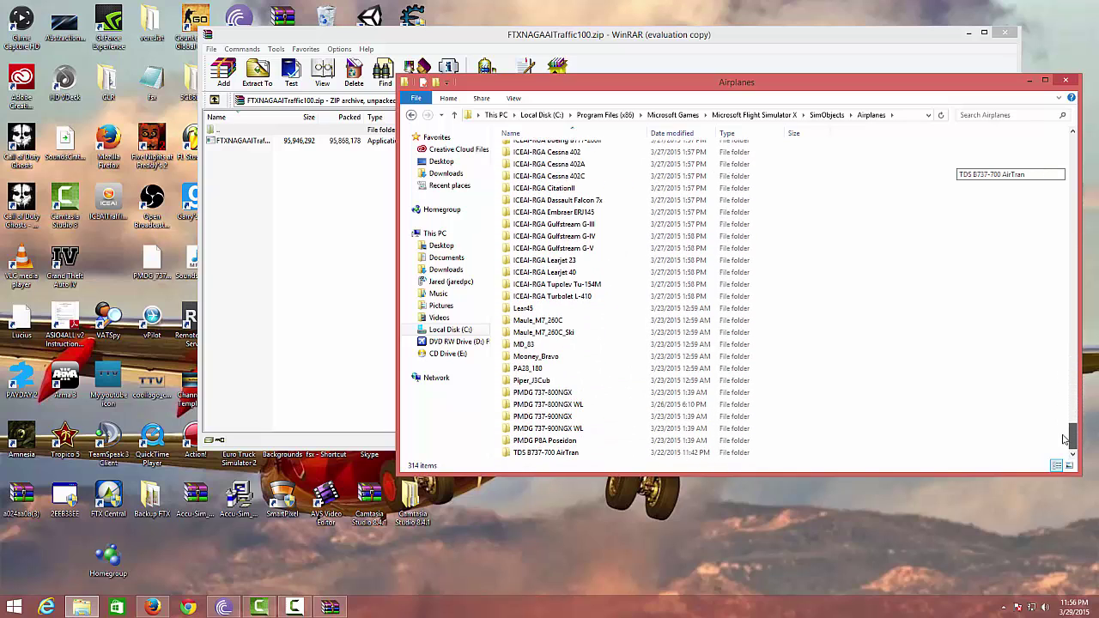
# Step: Close the Airplanes folder, the Orbx download page and the FTXNAGAAITraffic100.zip archive to return to the desktop
pyautogui.click(1066, 80)
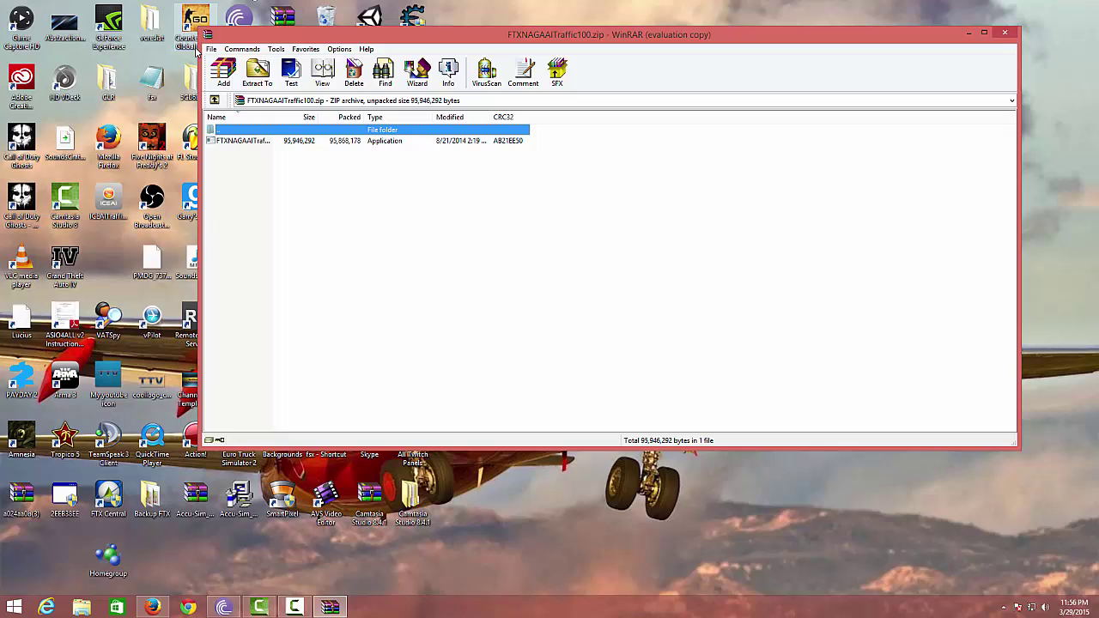
pyautogui.click(157, 609)
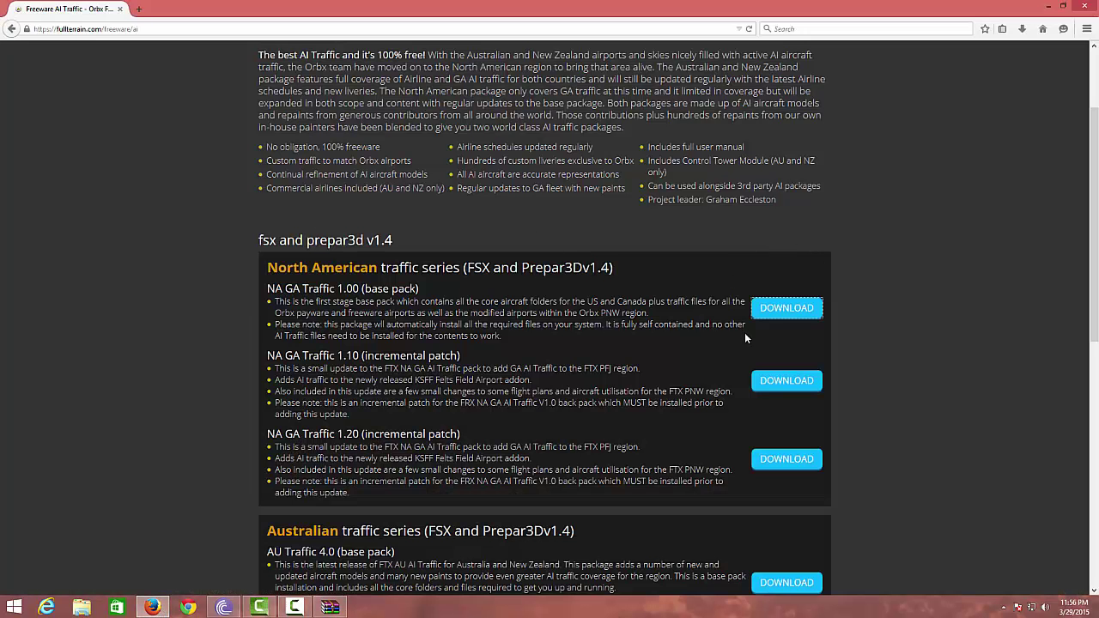
pyautogui.click(1084, 6)
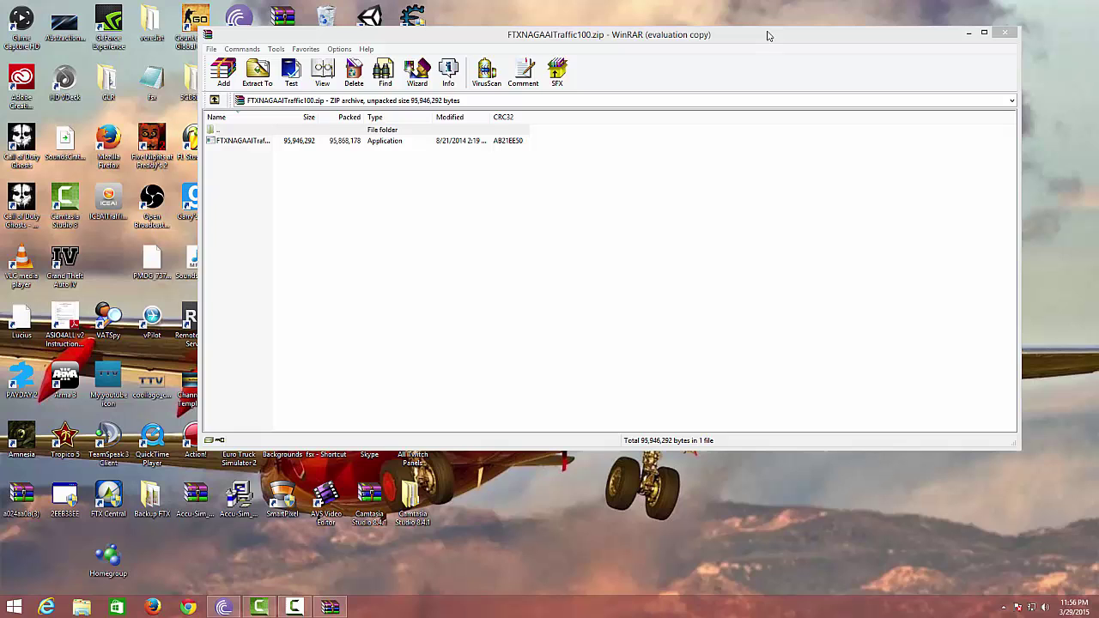
pyautogui.click(1004, 32)
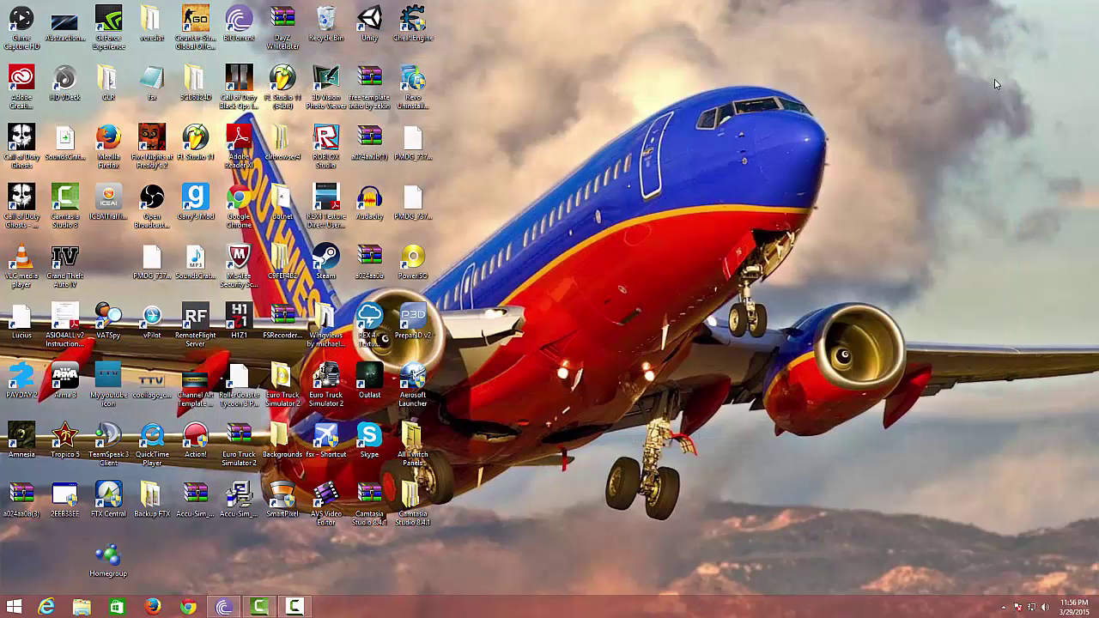